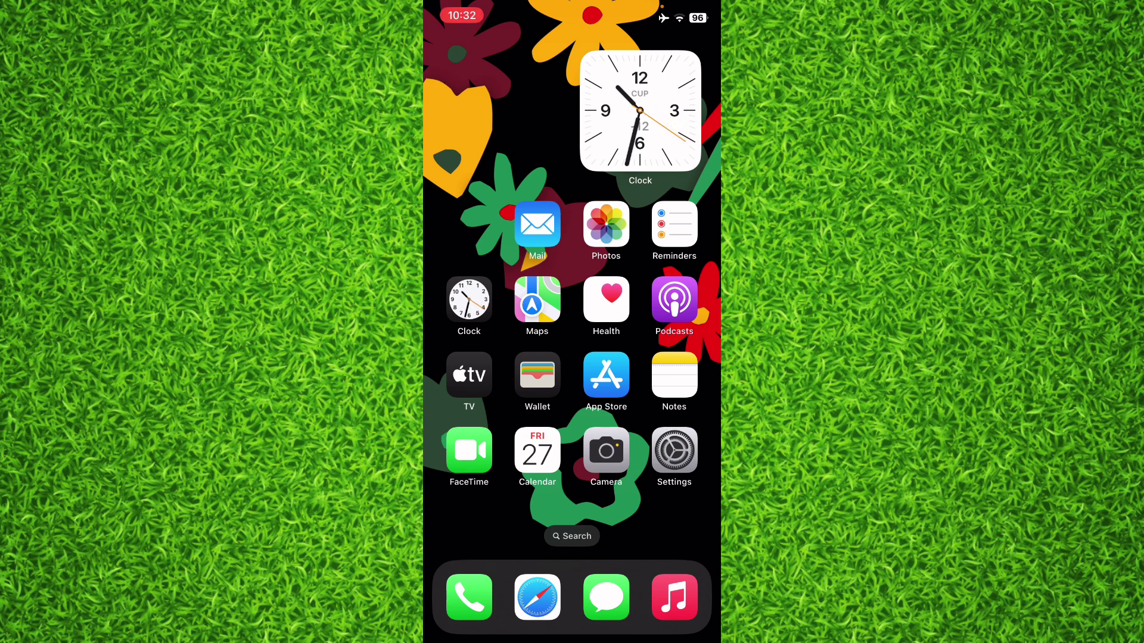
- Swipe the home screen left to reach the second page of apps
drag(662, 376, 483, 375)
- Launch CapCut and scrub the park clip to preview it a few seconds in
click(537, 80)
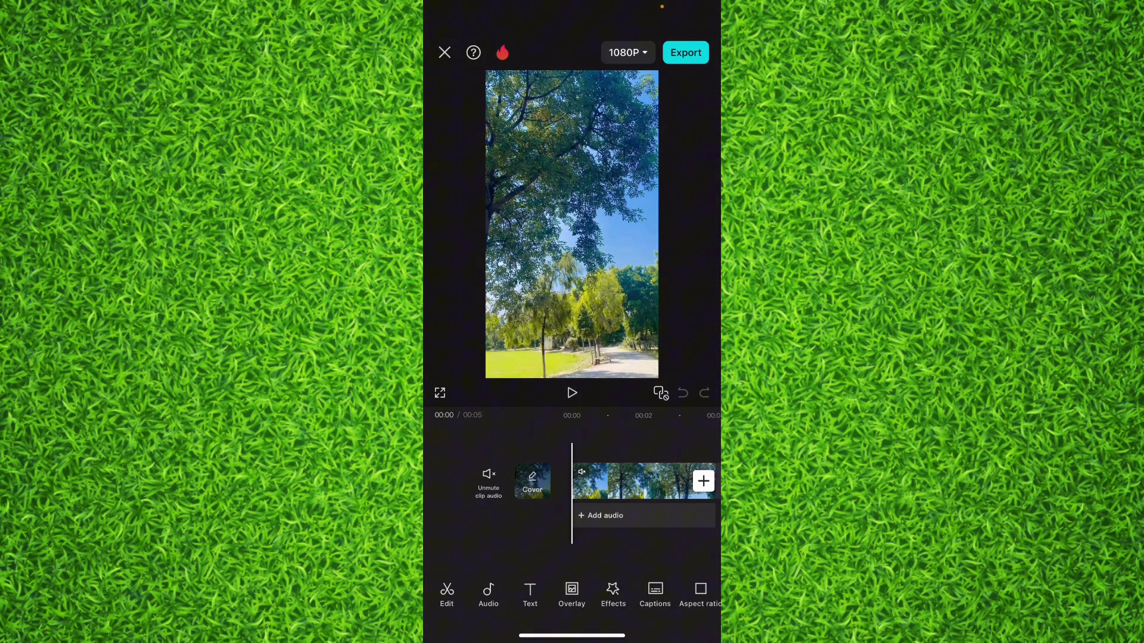
mouse_move(644, 483)
mouse_down()
mouse_move(536, 484)
mouse_move(598, 483)
mouse_up()
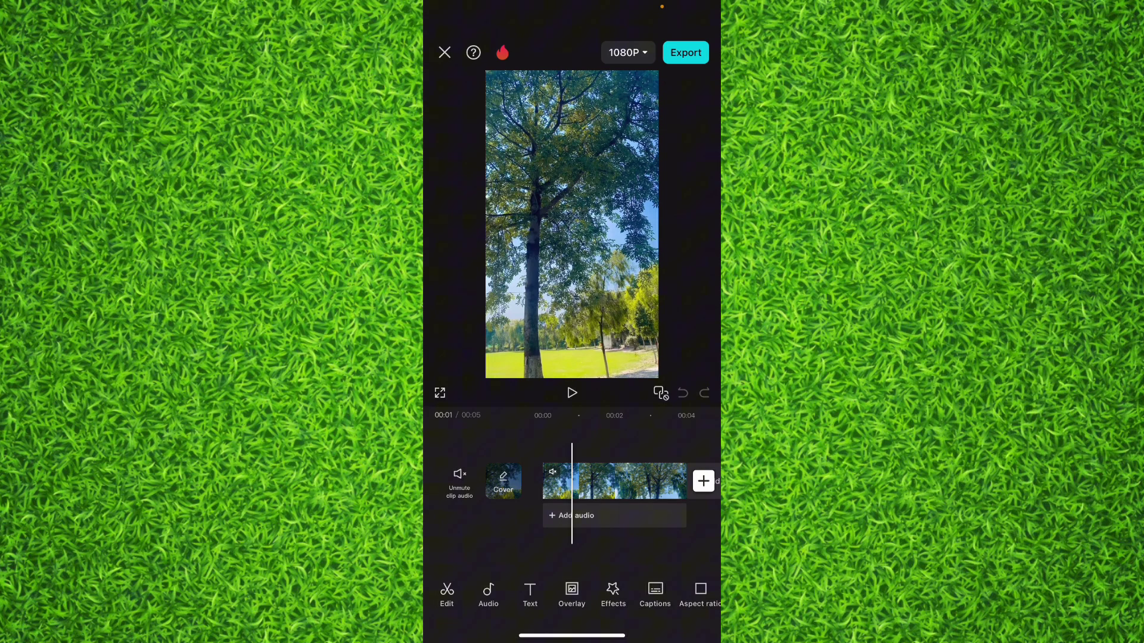
- Start exporting the edited park video at 1080p
click(686, 52)
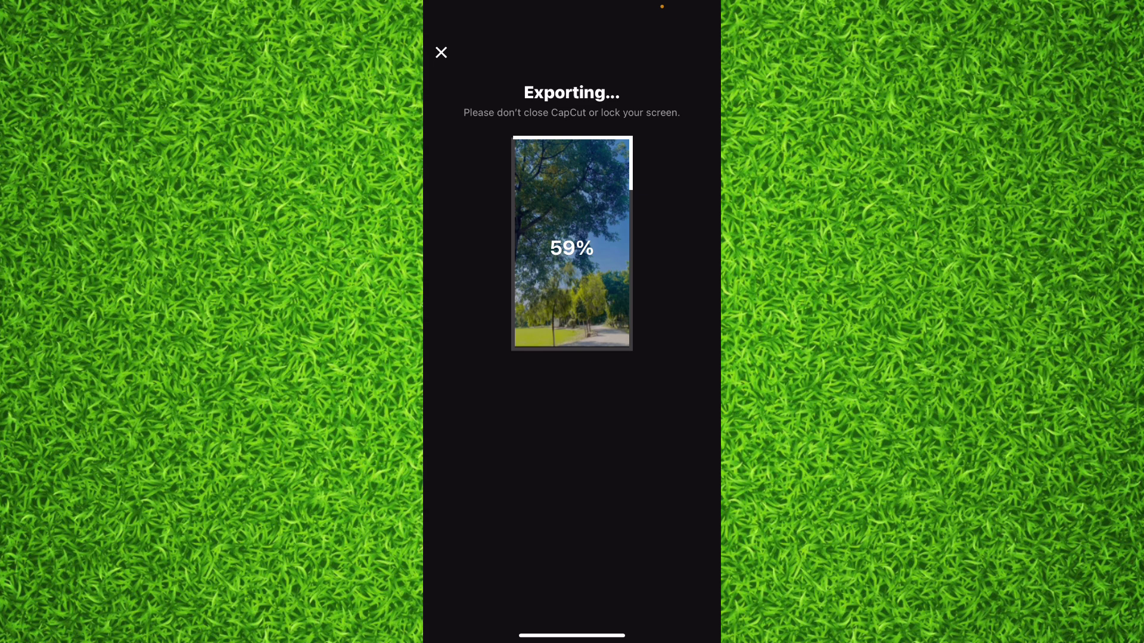